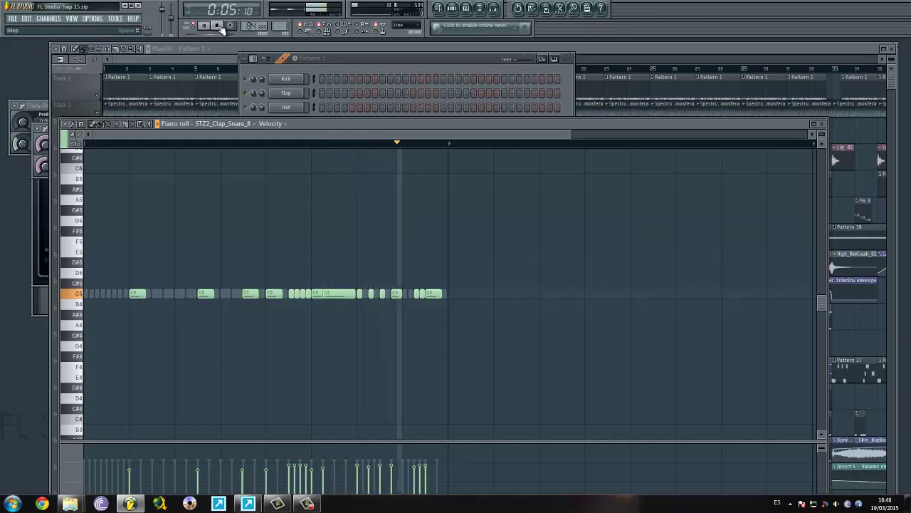
Stop the Pattern 1 playback and audition Pattern 2 in the step sequencer.
click(223, 26)
click(346, 56)
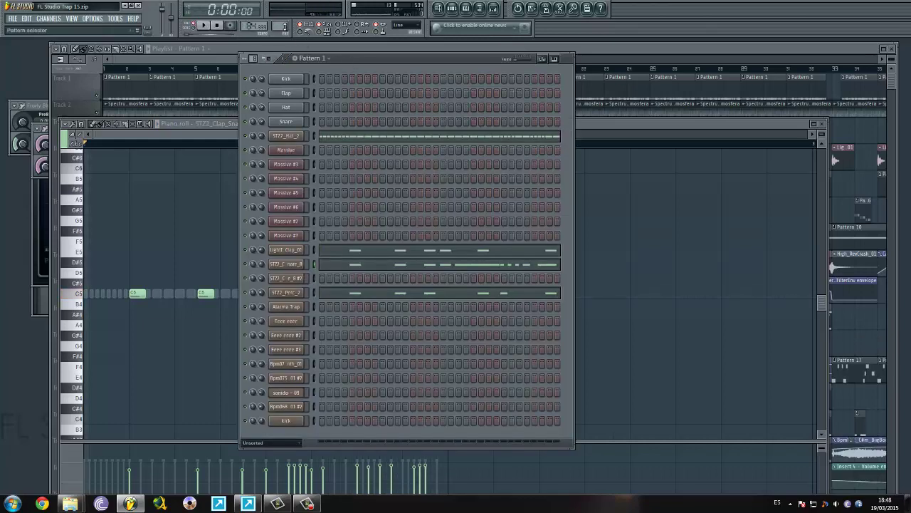
scroll(284, 27, up, 1)
click(204, 26)
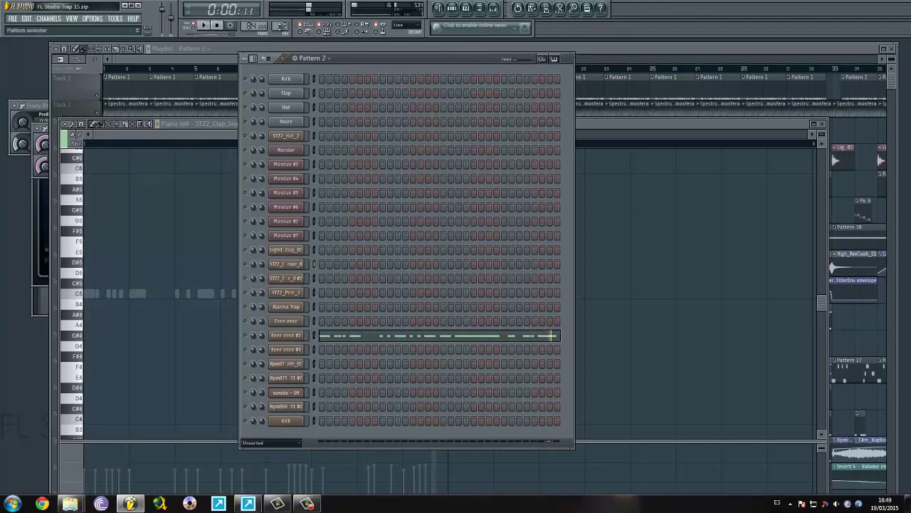
Audition Patterns 3 and 4, opening the Alarma Trap channel settings and the Massive #2 synth.
scroll(282, 26, up, 1)
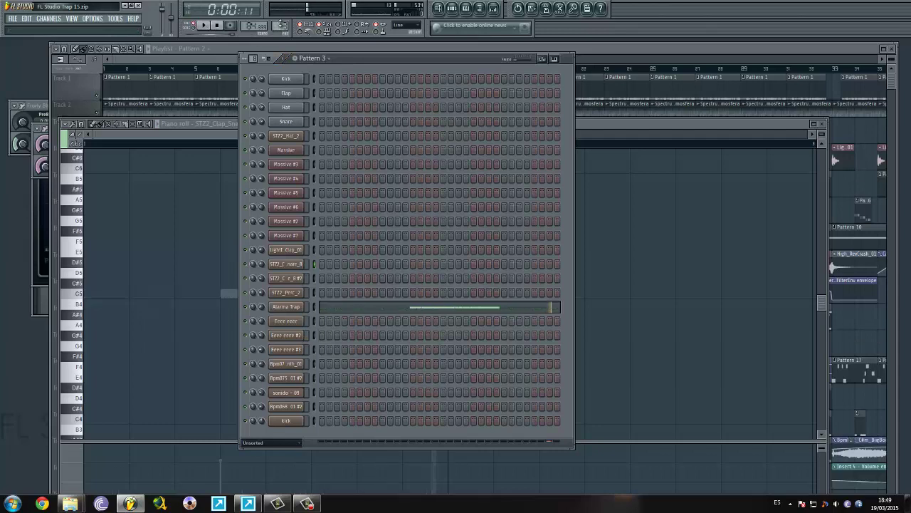
click(204, 26)
click(288, 307)
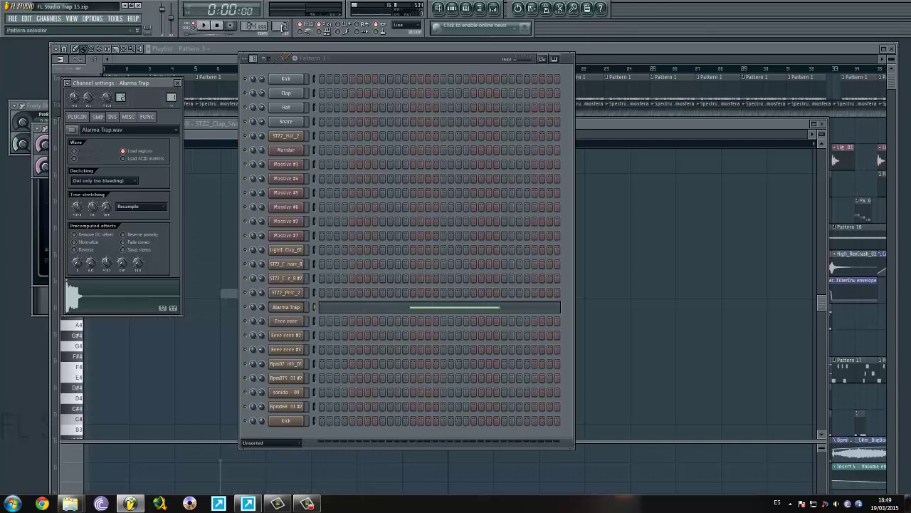
scroll(282, 26, up, 1)
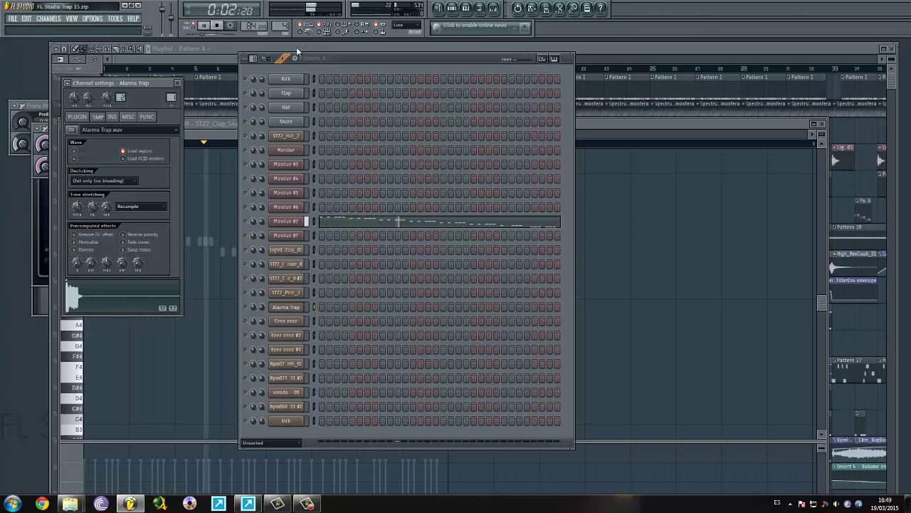
click(300, 221)
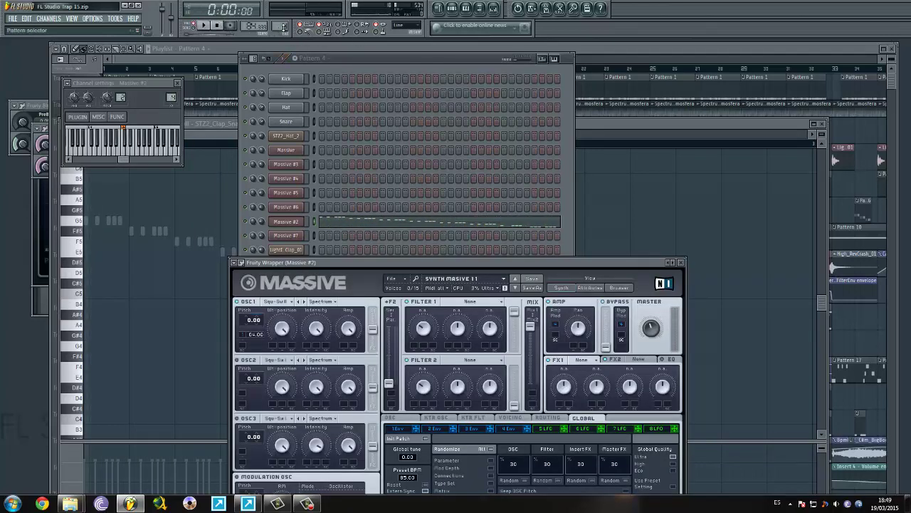
Go to Pattern 6, open the piano roll of the STZ2_Clap_Snare_8 #2 channel and audition its notes.
key(KP_Add)
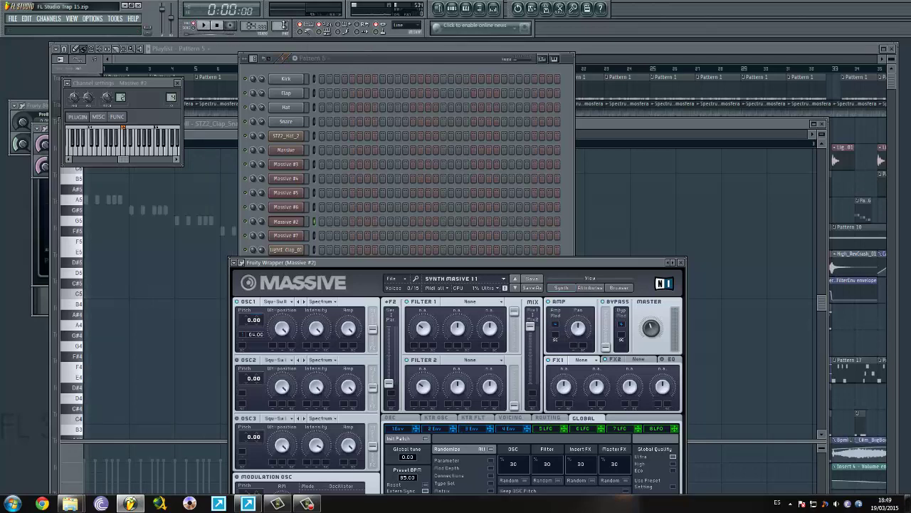
click(363, 62)
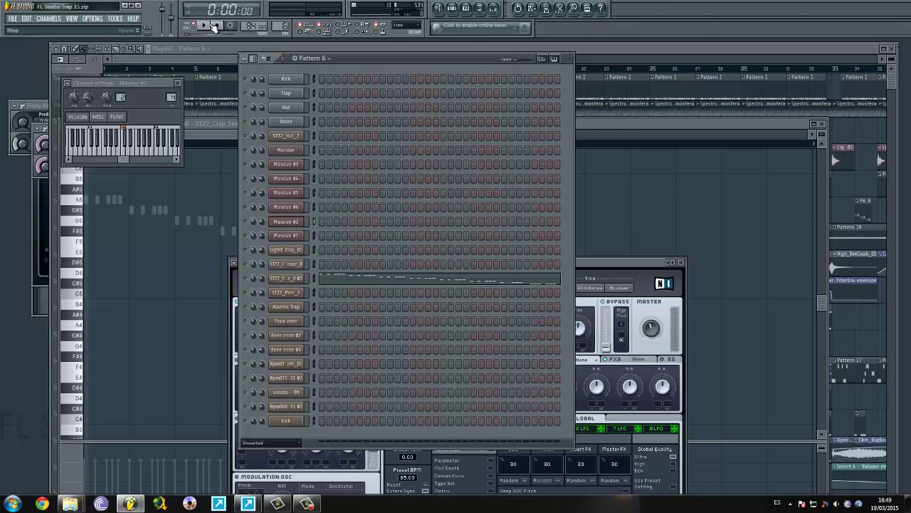
right_click(301, 278)
click(324, 282)
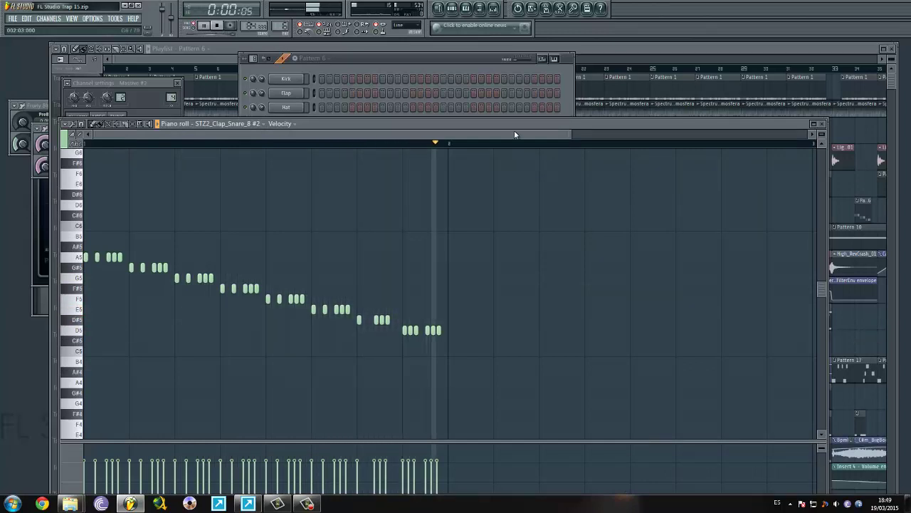
click(222, 29)
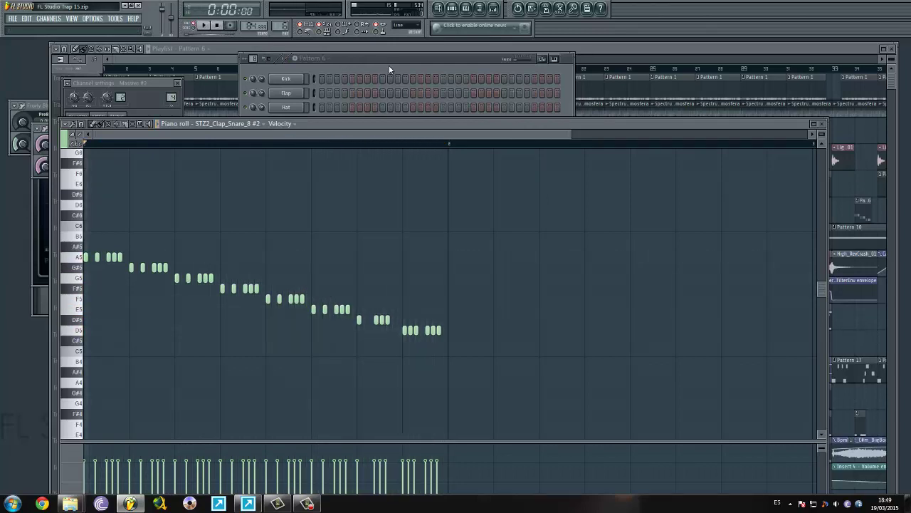
Open the sample settings of the STZ2_Clap_Snare_8 #2 channel.
click(389, 64)
click(298, 281)
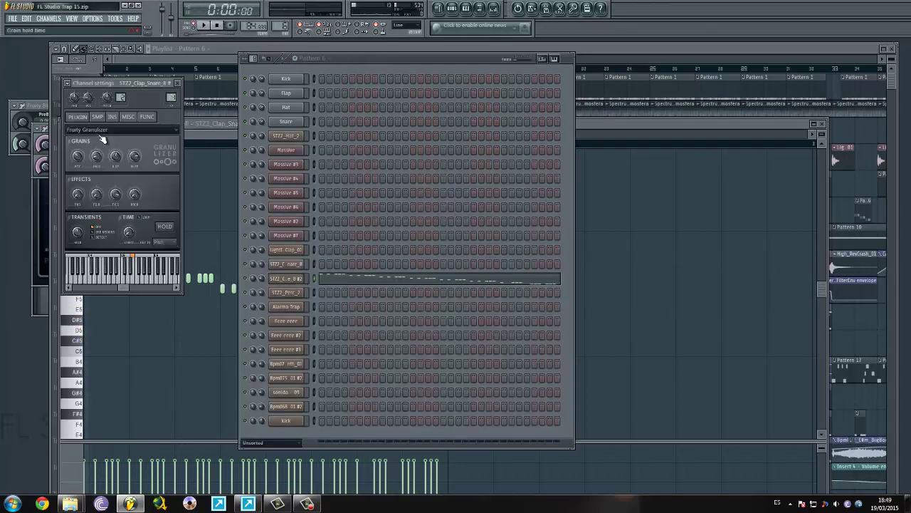
click(98, 117)
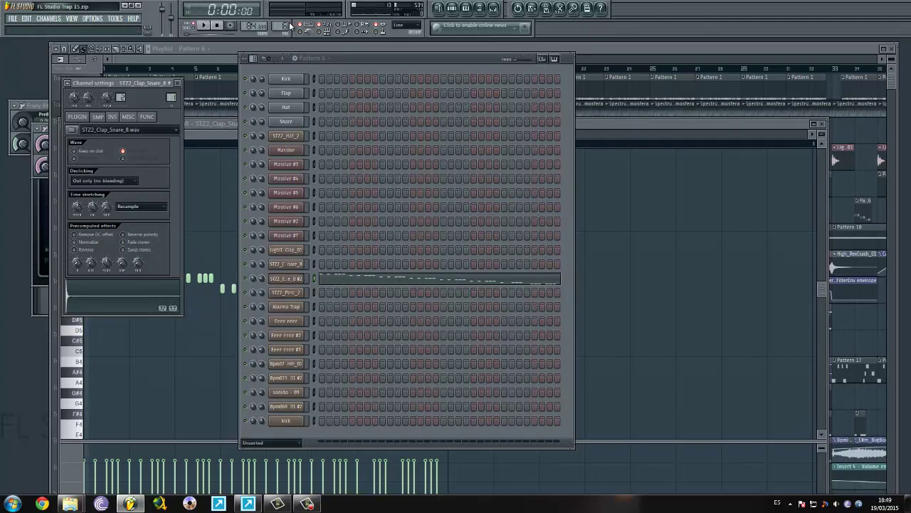
Step through the following patterns up to Pattern 10 and audition it.
scroll(286, 24, up, 1)
scroll(287, 20, up, 1)
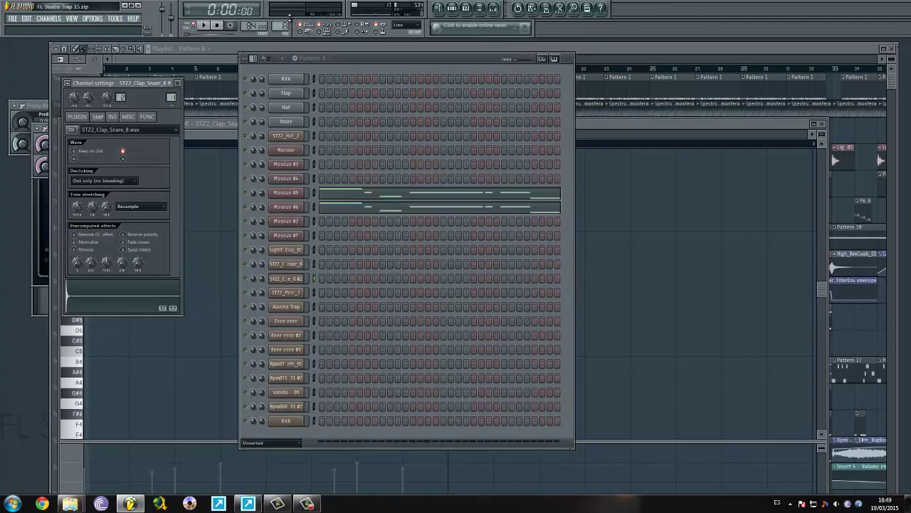
scroll(293, 17, up, 1)
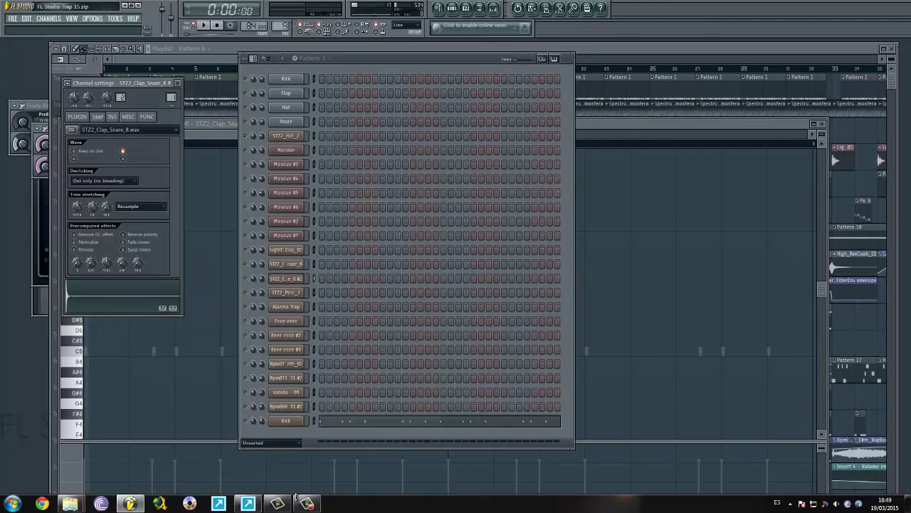
key(KP_Add)
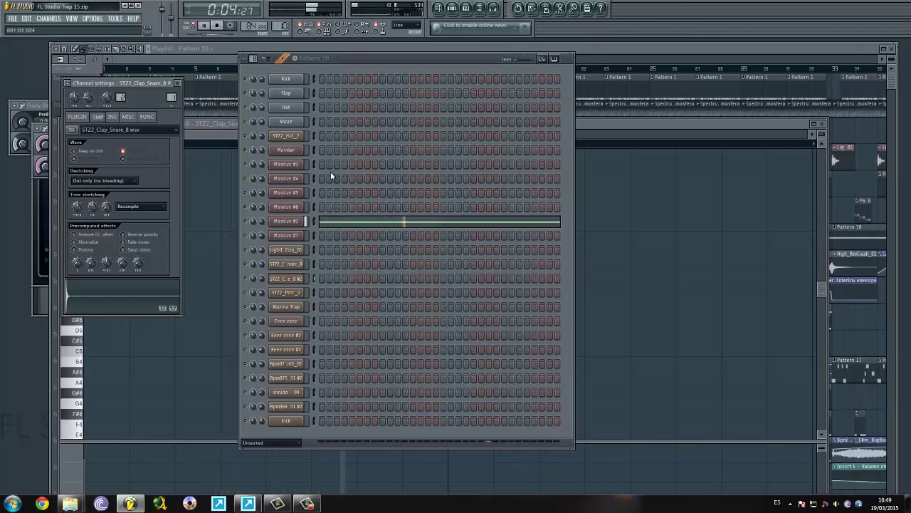
click(220, 26)
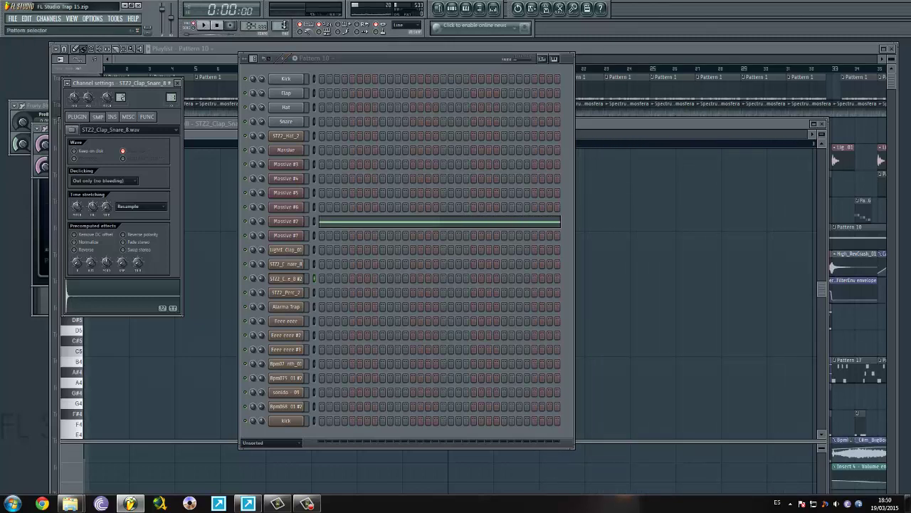
Advance to Pattern 13, audition it and open the sample settings of the Eeee eeee #2 channel.
scroll(283, 25, up, 1)
scroll(284, 24, up, 1)
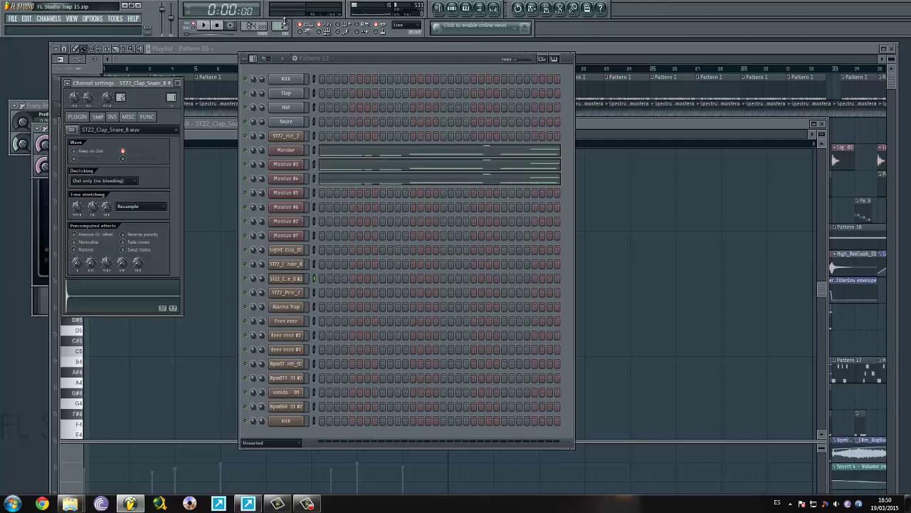
scroll(284, 19, up, 1)
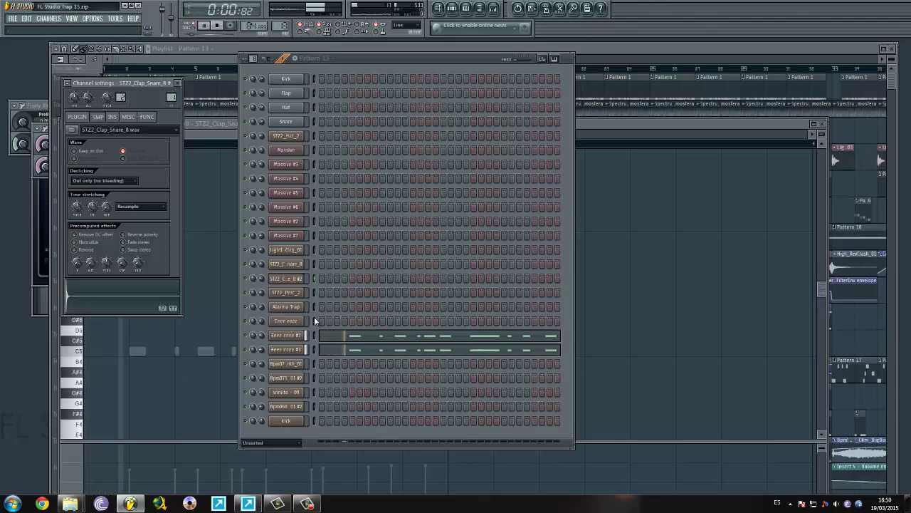
click(290, 338)
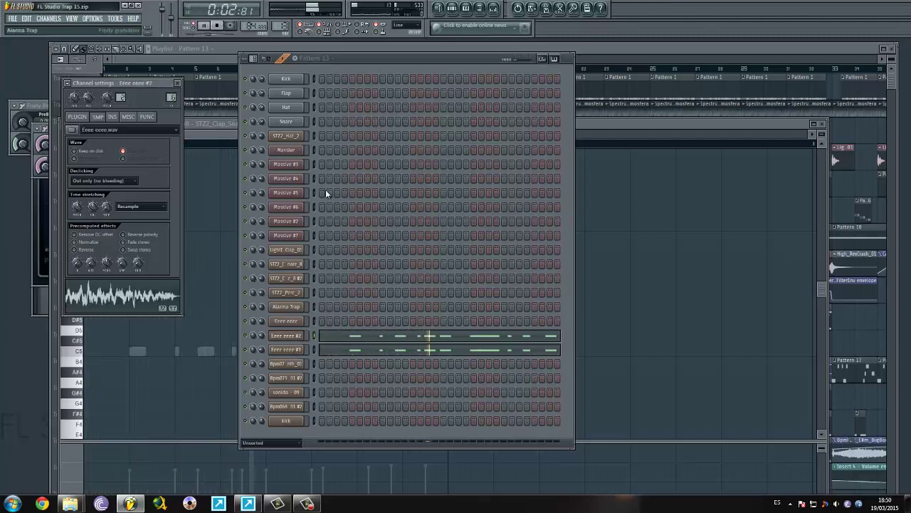
click(220, 26)
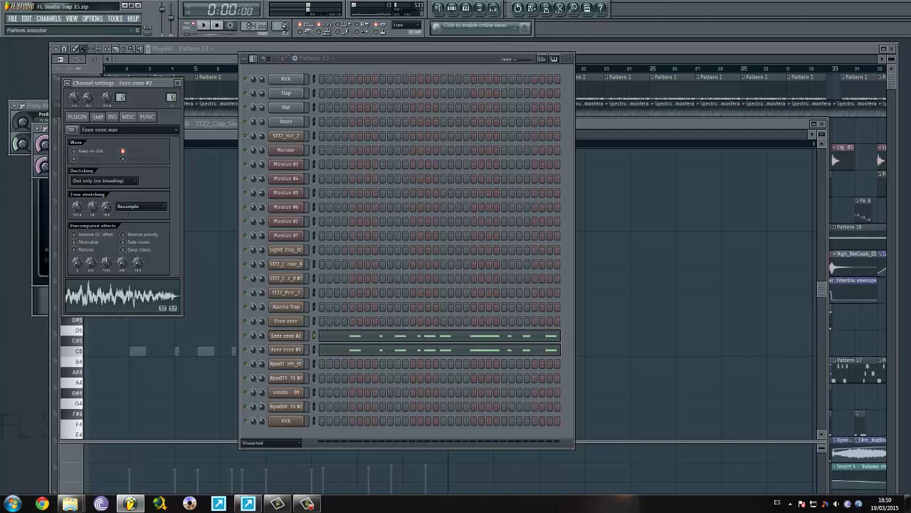
Audition Patterns 14 and 16 and open the piano roll of Pattern 16's sonido - 09 channel.
scroll(271, 25, down, 1)
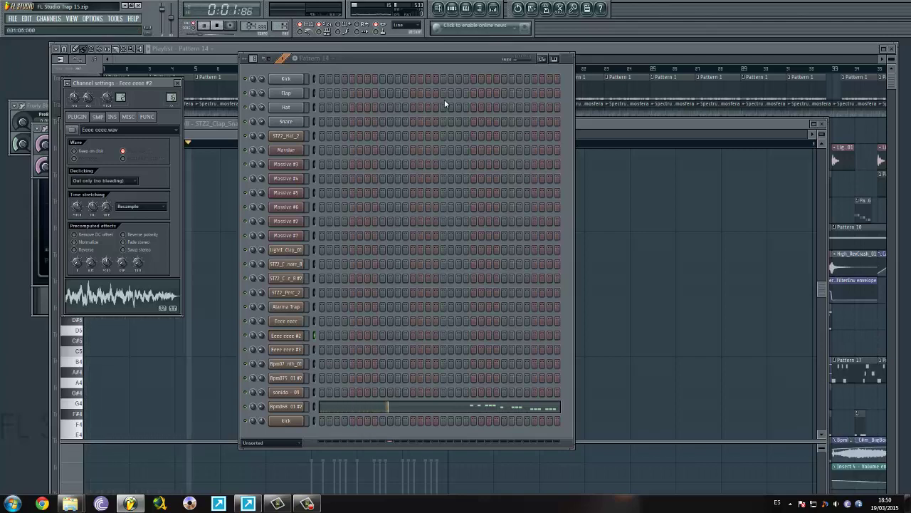
click(220, 26)
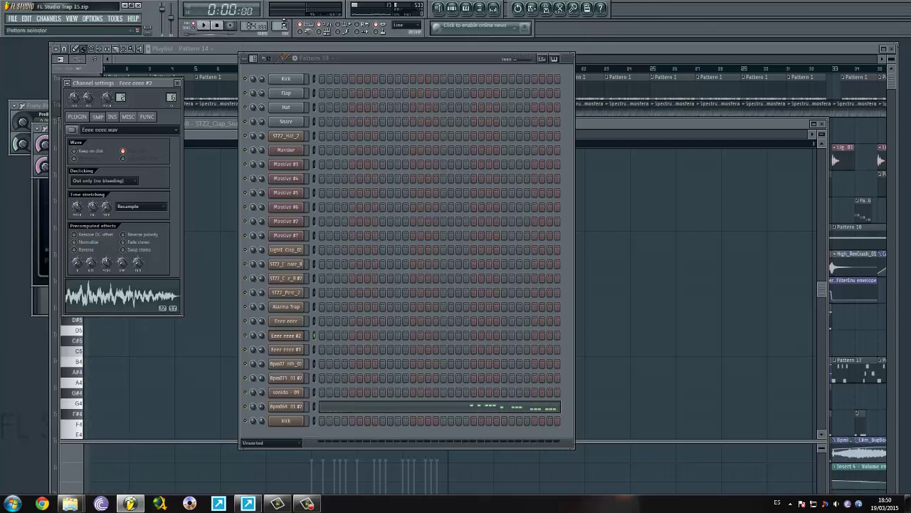
scroll(282, 25, down, 1)
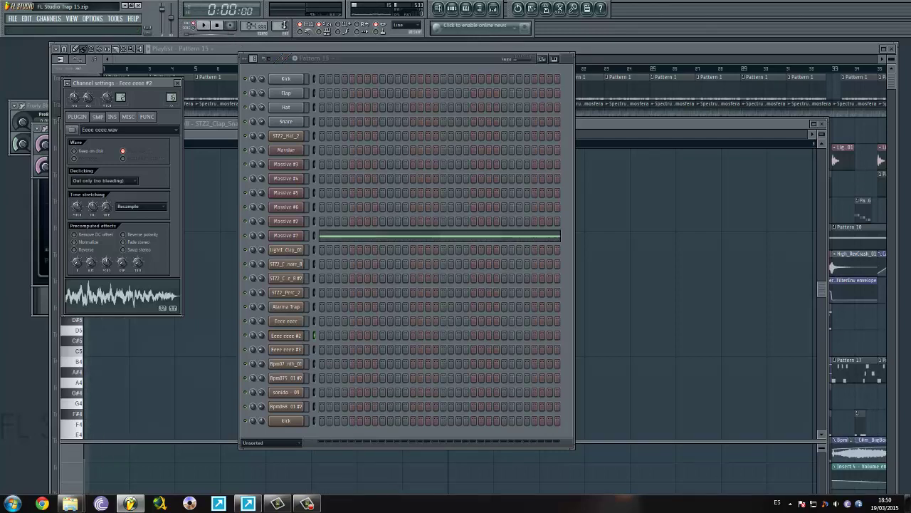
scroll(283, 26, up, 3)
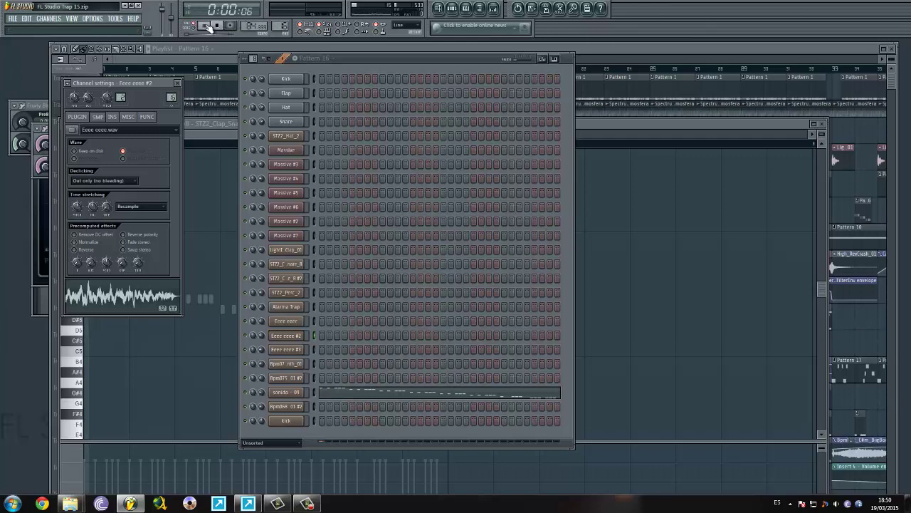
right_click(299, 391)
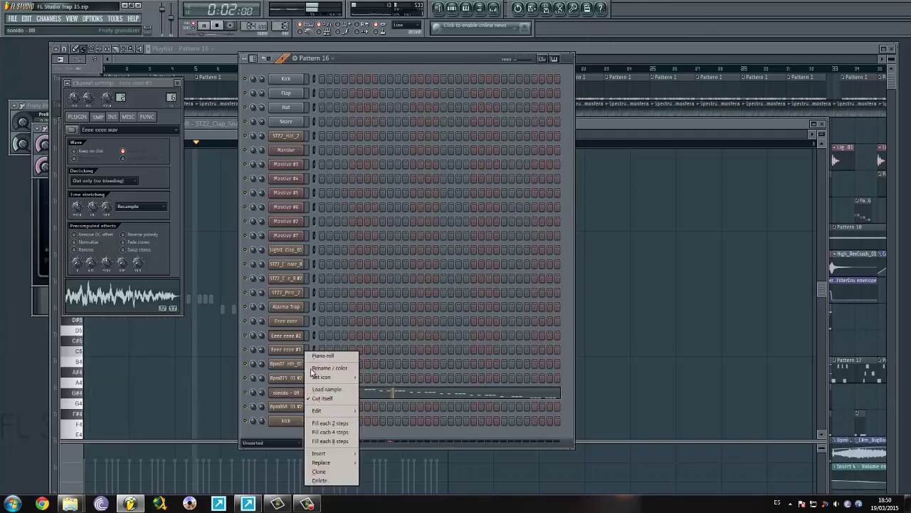
click(322, 355)
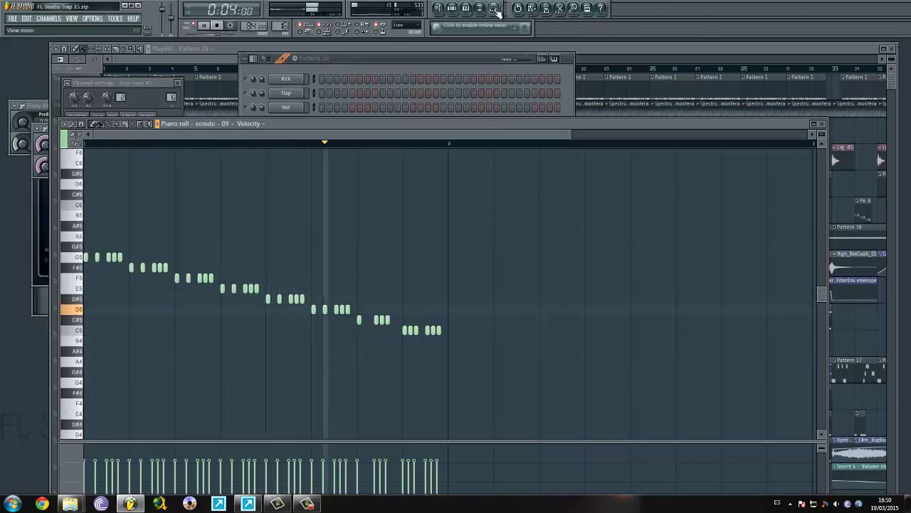
Open the sonido - 09 channel settings and the Gross Beat effect on mixer Insert 3, placing its window clear of the mixer.
click(440, 56)
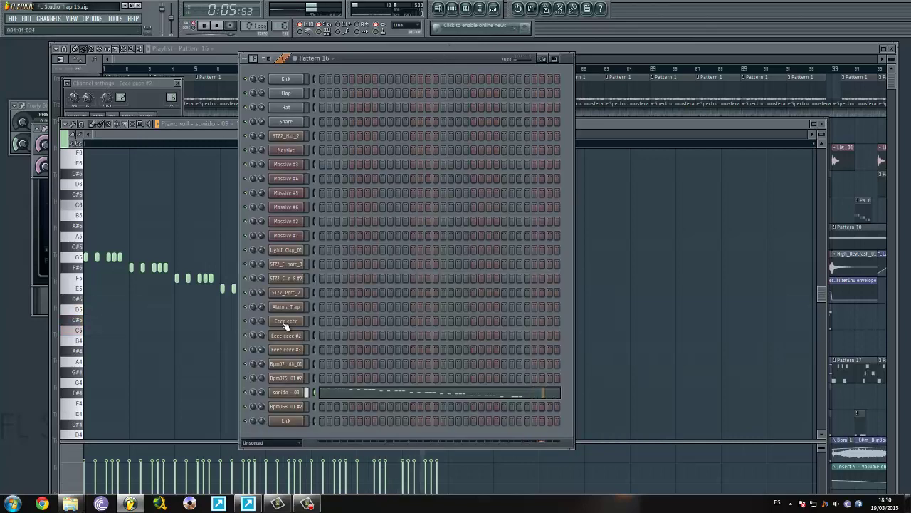
click(283, 393)
key(F9)
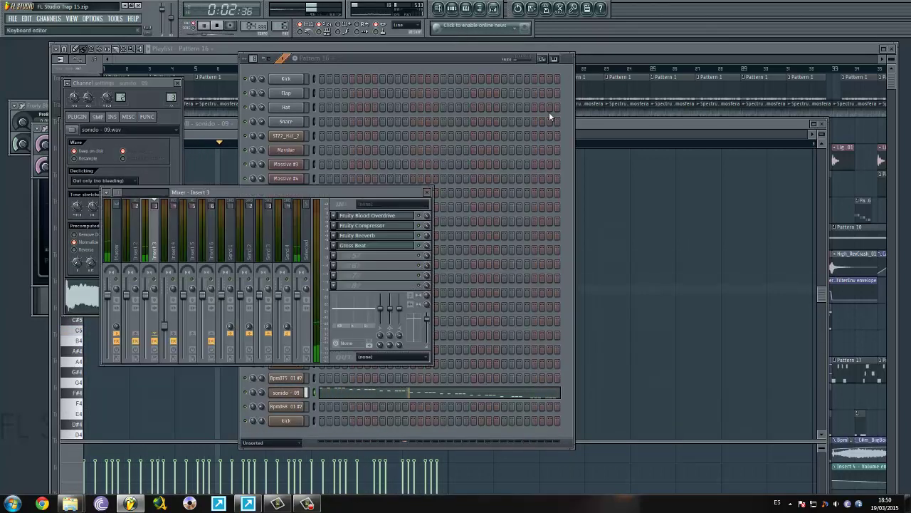
click(386, 247)
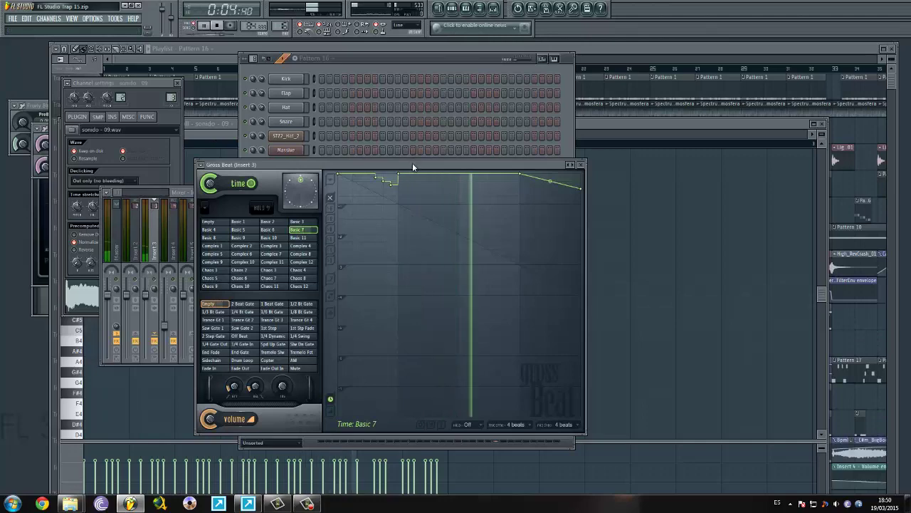
drag(412, 163, 754, 51)
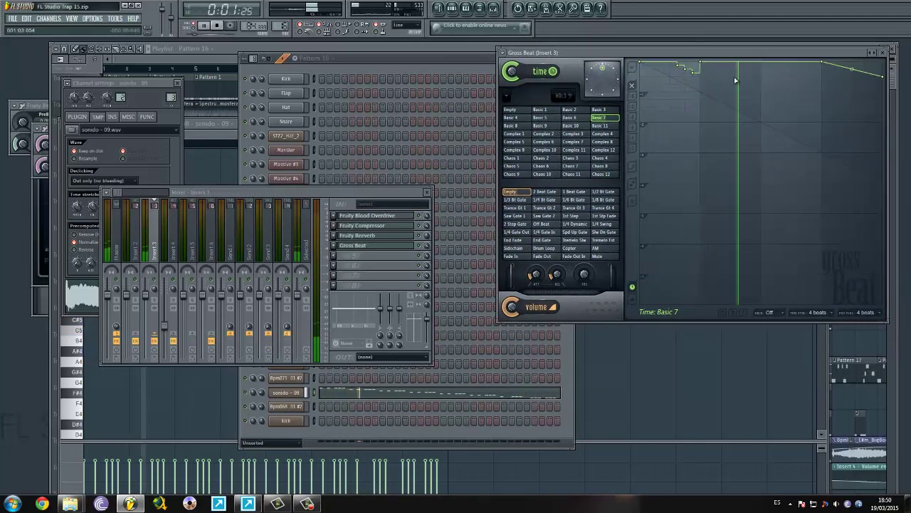
Compare Pattern 16 with the Gross Beat effect on Insert 3 switched off and on.
click(422, 246)
key(space)
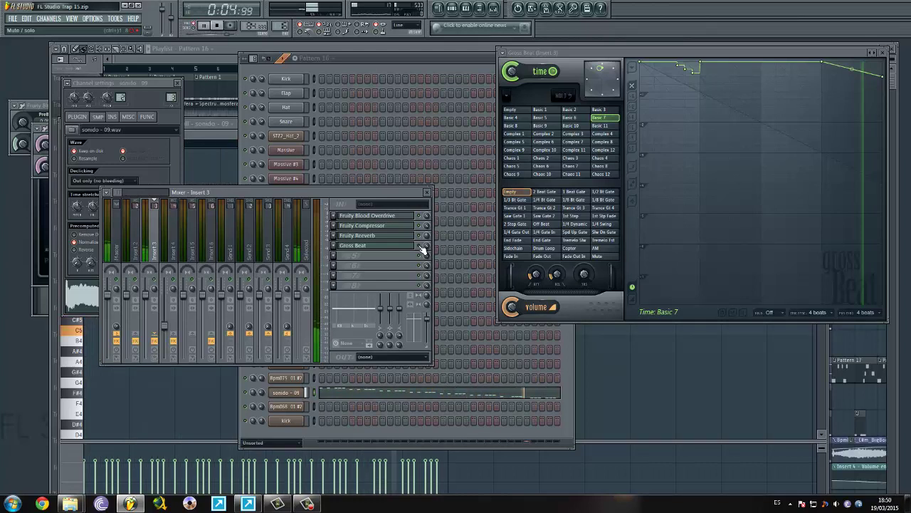
key(space)
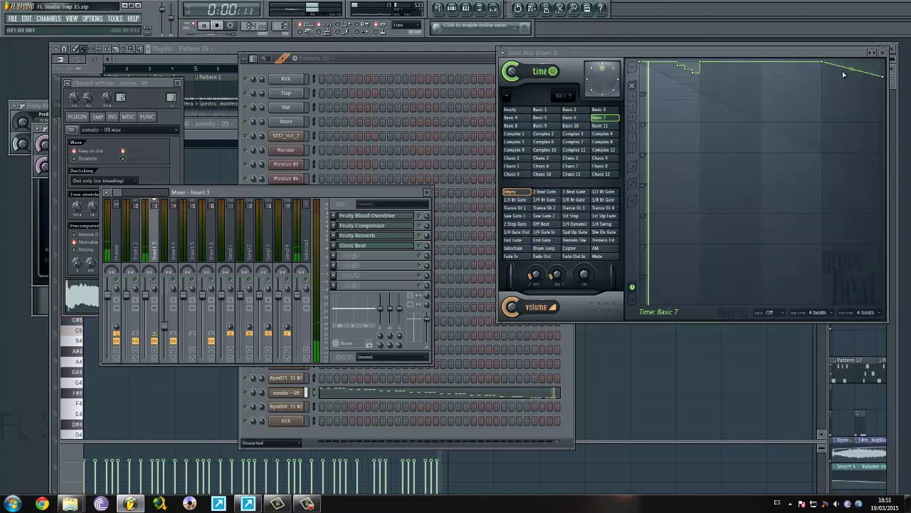
Audition the Basic 10 and Complex 7 time presets in Gross Beat and return to Basic 7.
click(578, 125)
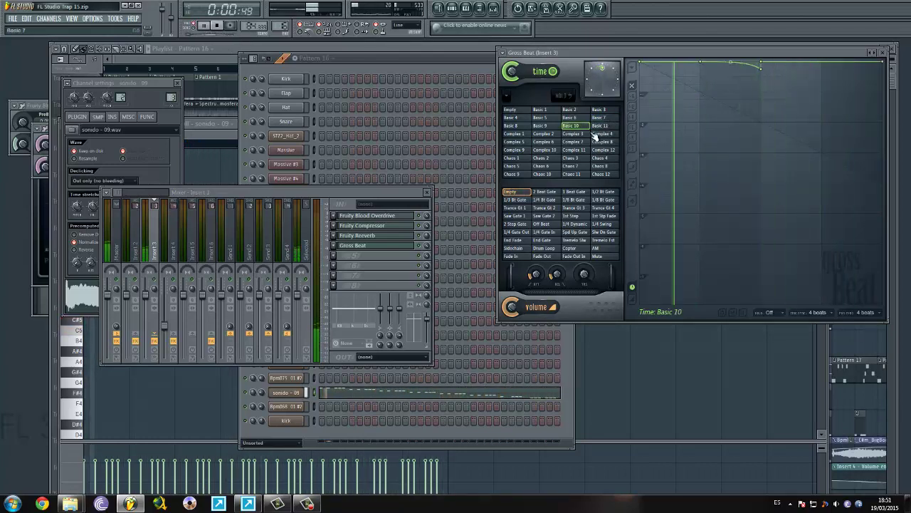
click(580, 142)
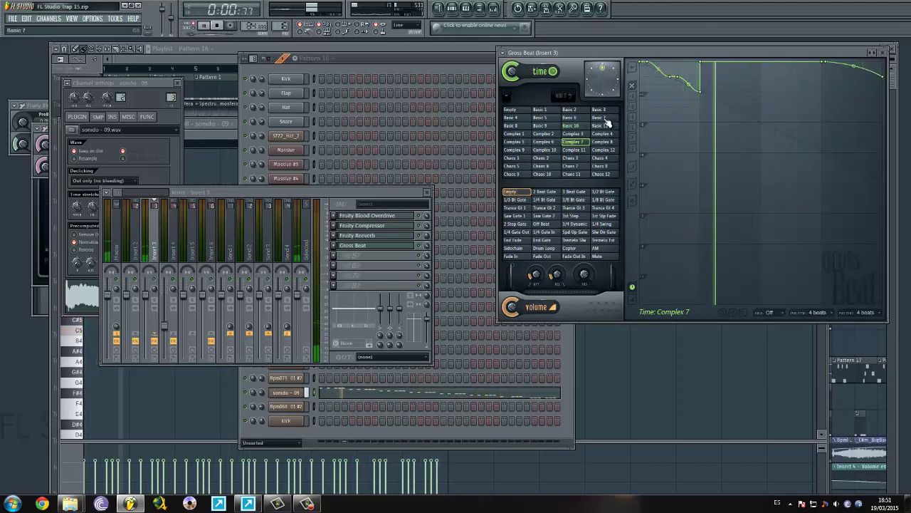
click(605, 118)
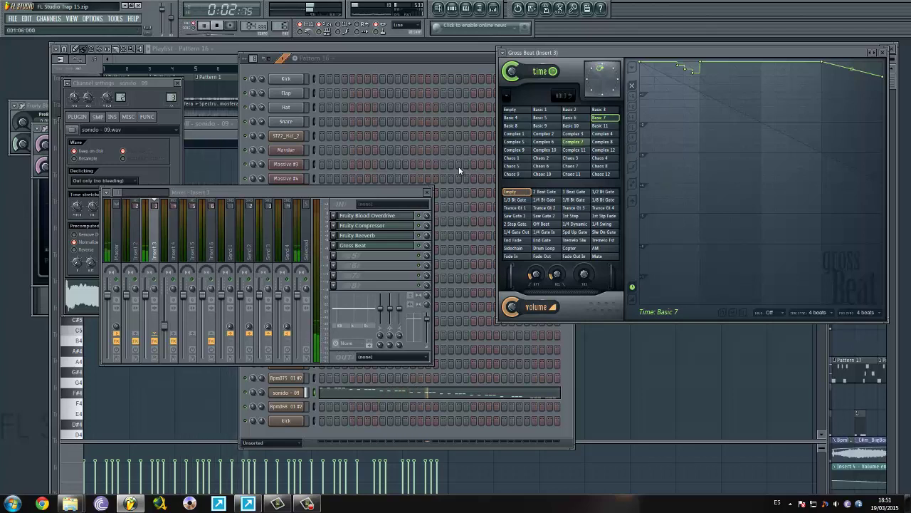
Stop Pattern 16, then audition Pattern 17 while viewing its notes in the channel rack, and stop playback.
click(219, 26)
scroll(288, 24, up, 1)
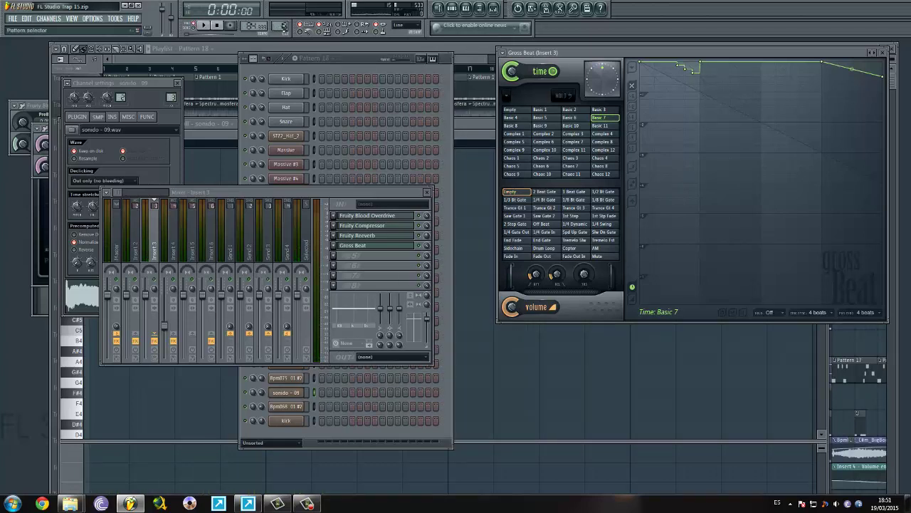
scroll(283, 26, down, 1)
click(204, 25)
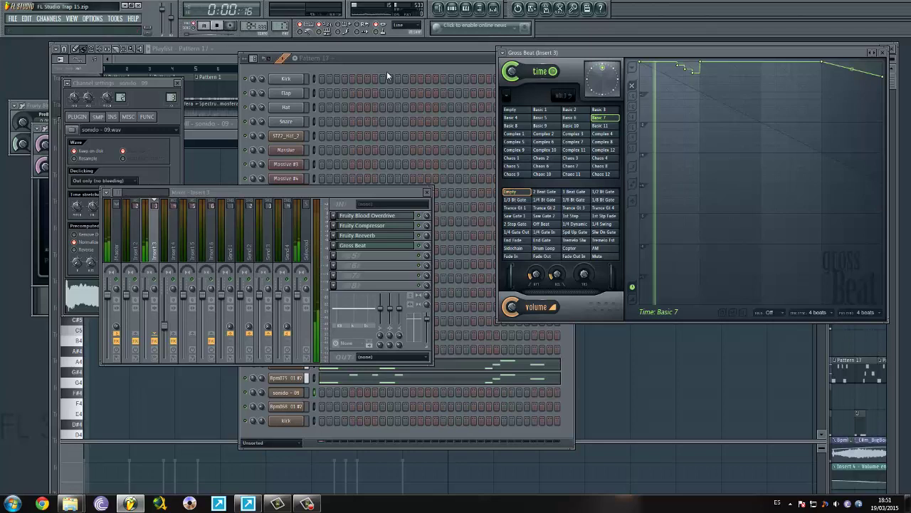
click(392, 58)
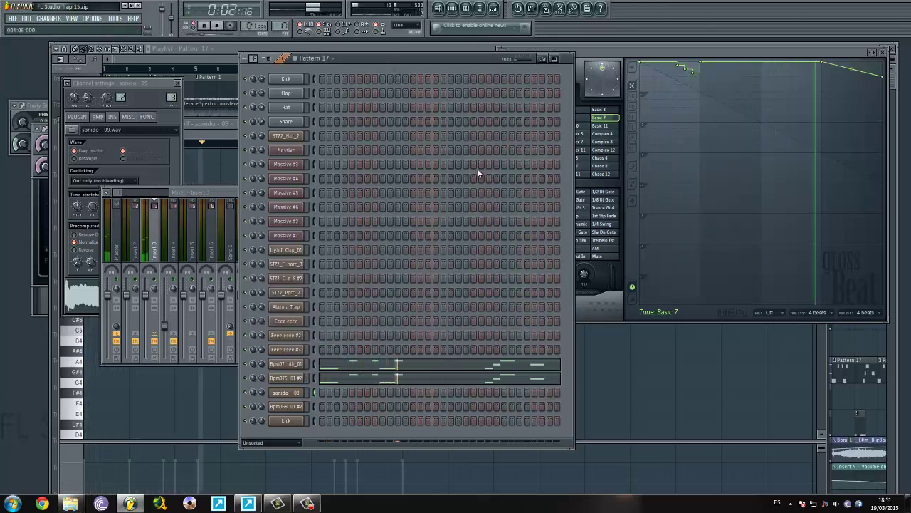
click(623, 51)
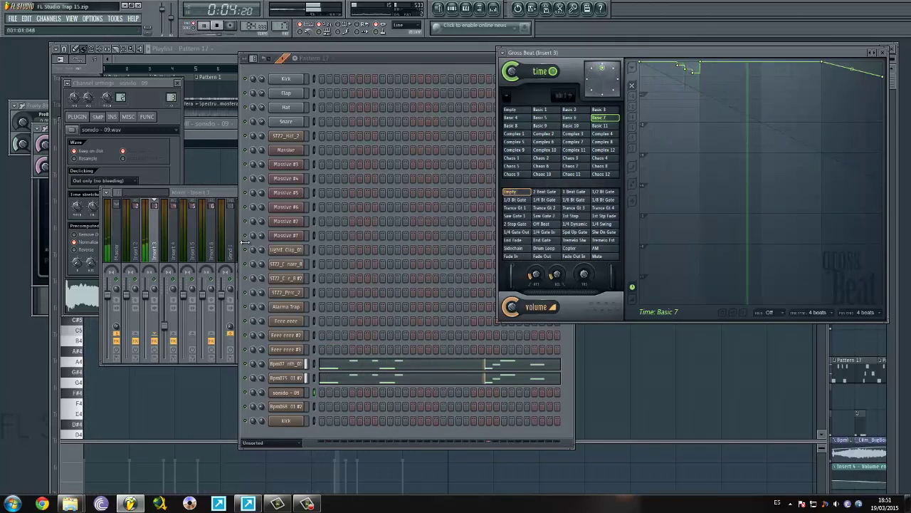
click(217, 26)
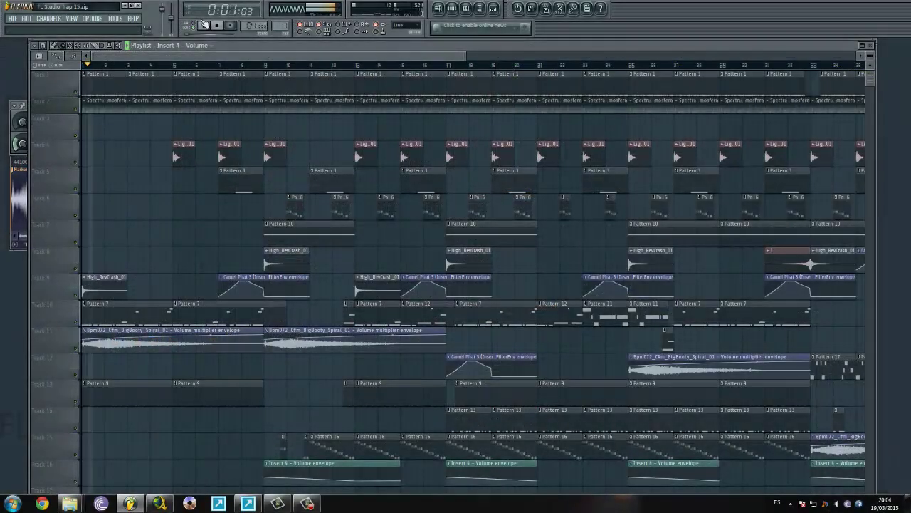
During song playback, examine the first Pattern 7 clip's Massive notes and its channels, and return to the playlist.
double_click(147, 314)
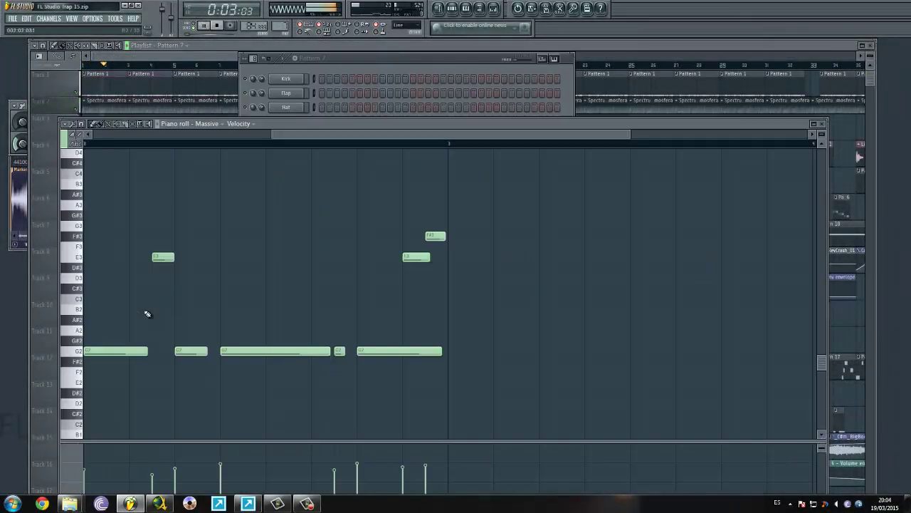
drag(339, 133, 163, 133)
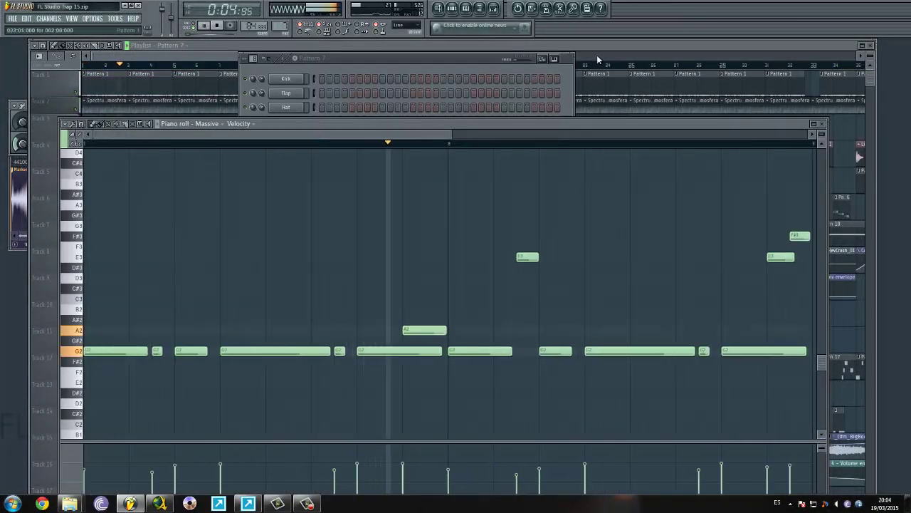
drag(404, 133, 518, 136)
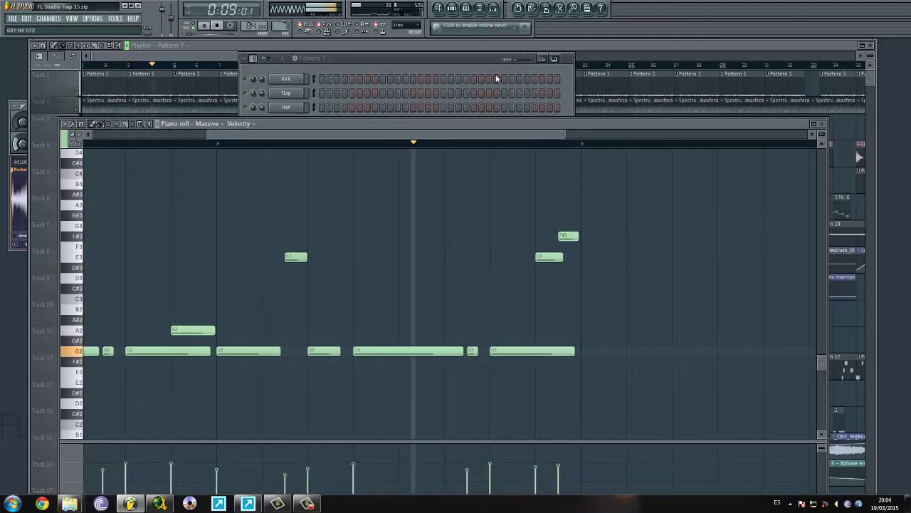
click(481, 61)
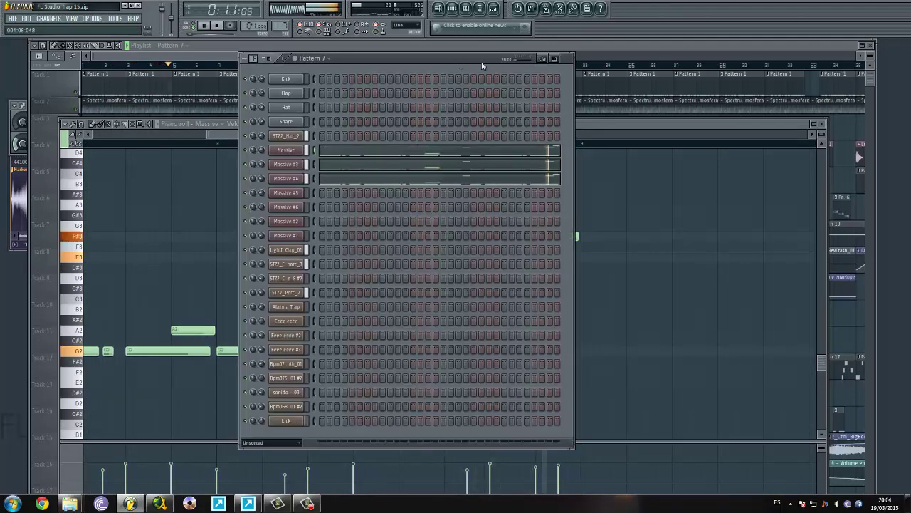
click(229, 49)
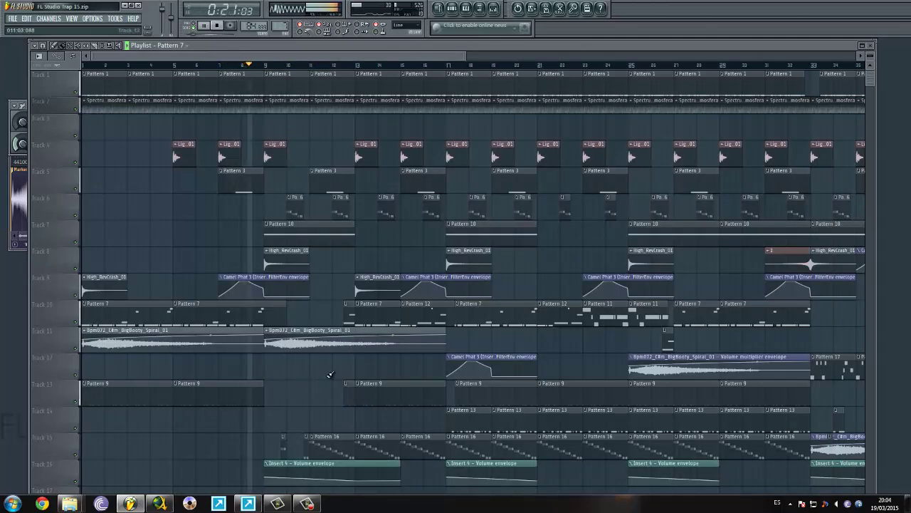
Examine the sonido - 09 notes of Pattern 16 and the Massive notes of the Pattern 7 clip near bar 14.
double_click(327, 452)
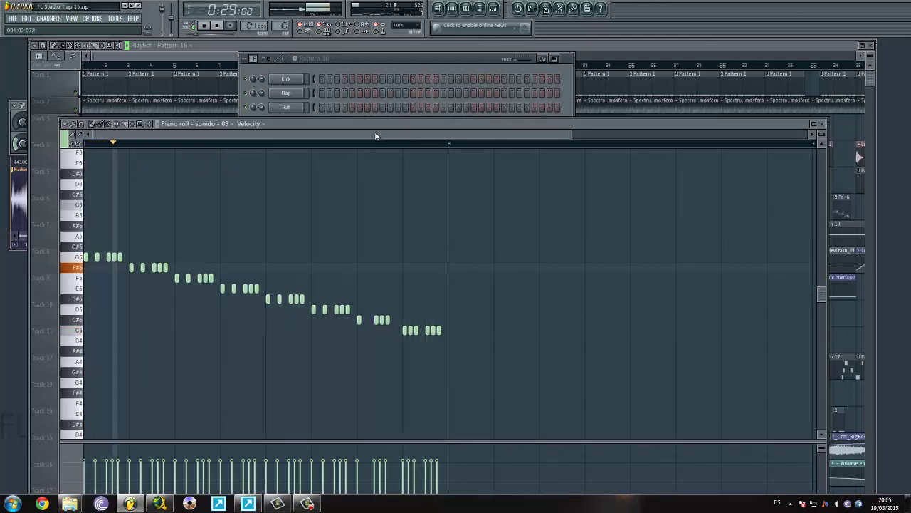
click(594, 45)
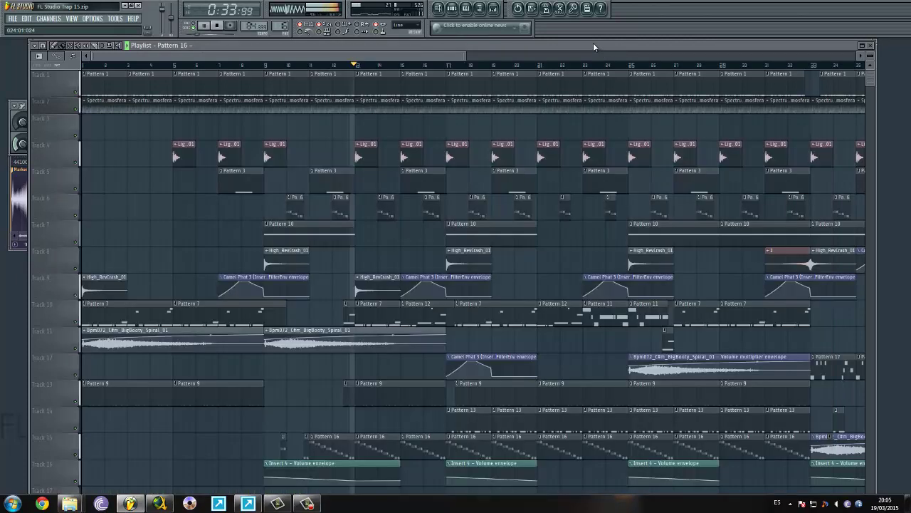
double_click(388, 317)
drag(415, 134, 317, 134)
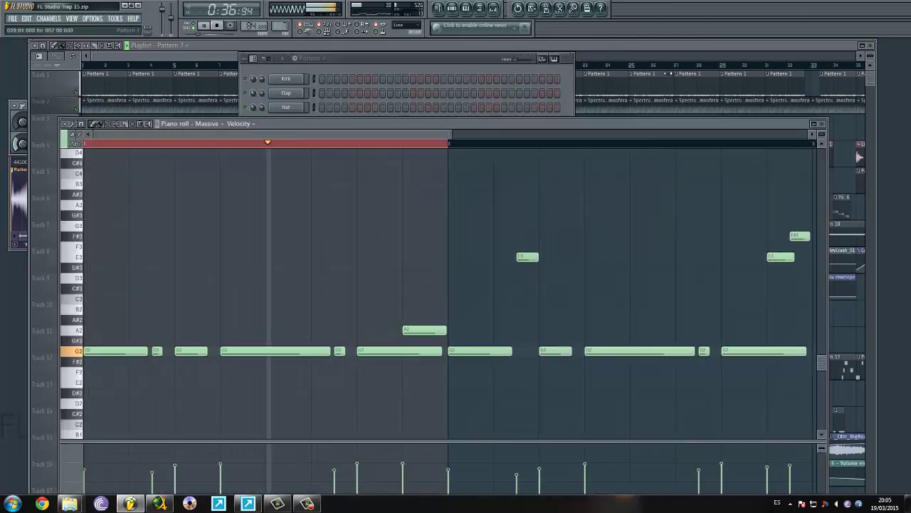
click(593, 45)
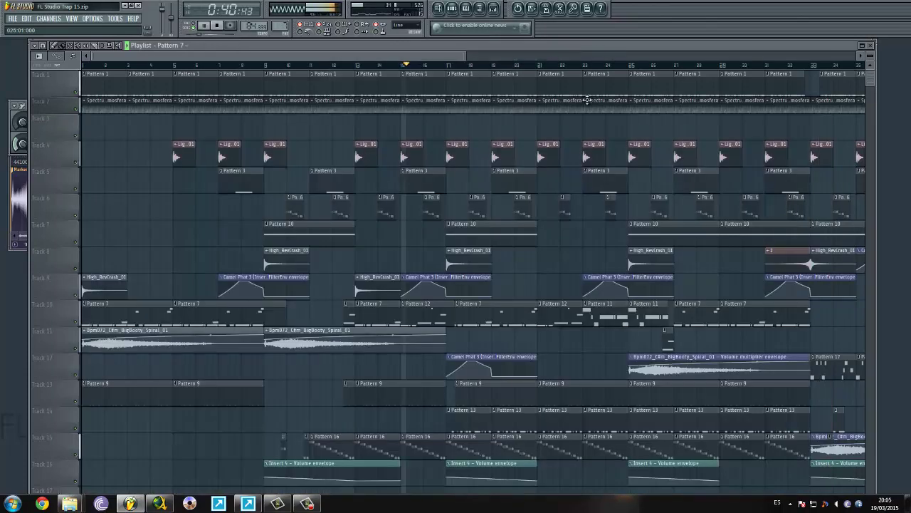
Examine the Massive notes of the Pattern 12 clip and the Pattern 7 clip following it on Track 10.
double_click(435, 320)
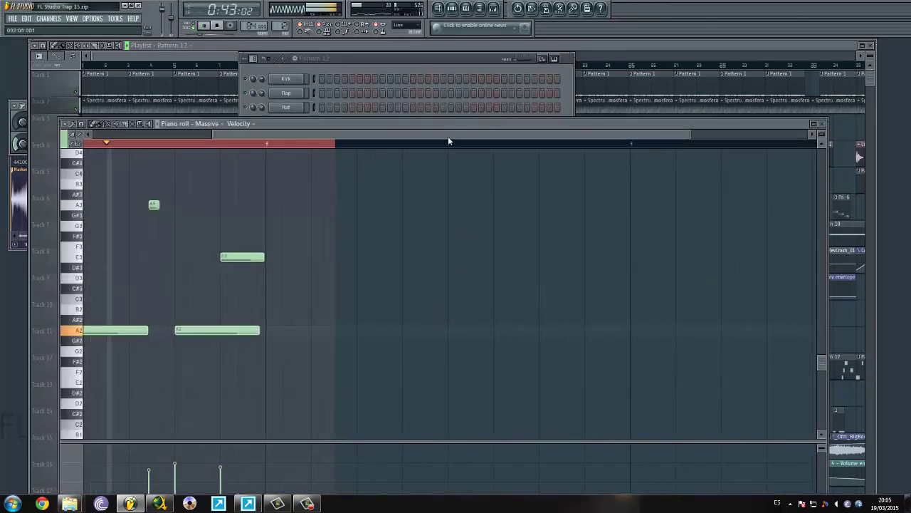
drag(449, 136, 353, 135)
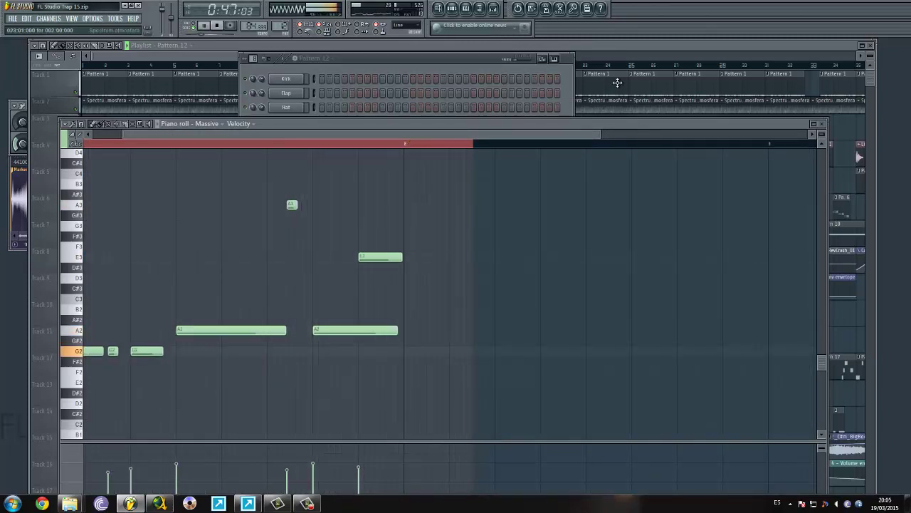
click(621, 53)
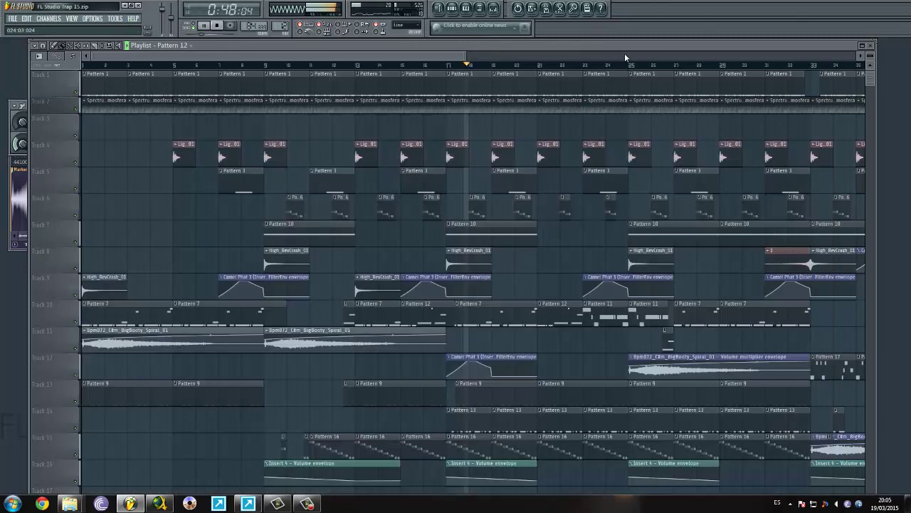
double_click(505, 318)
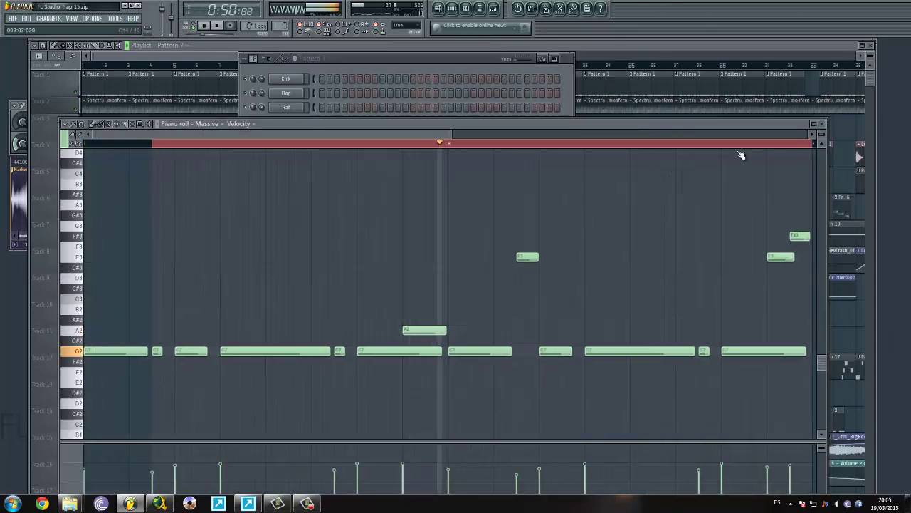
drag(428, 136, 491, 134)
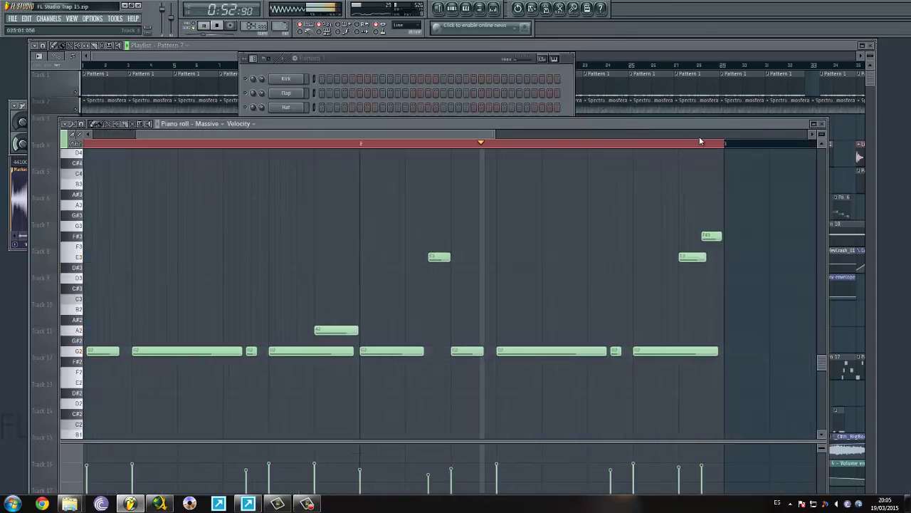
click(659, 45)
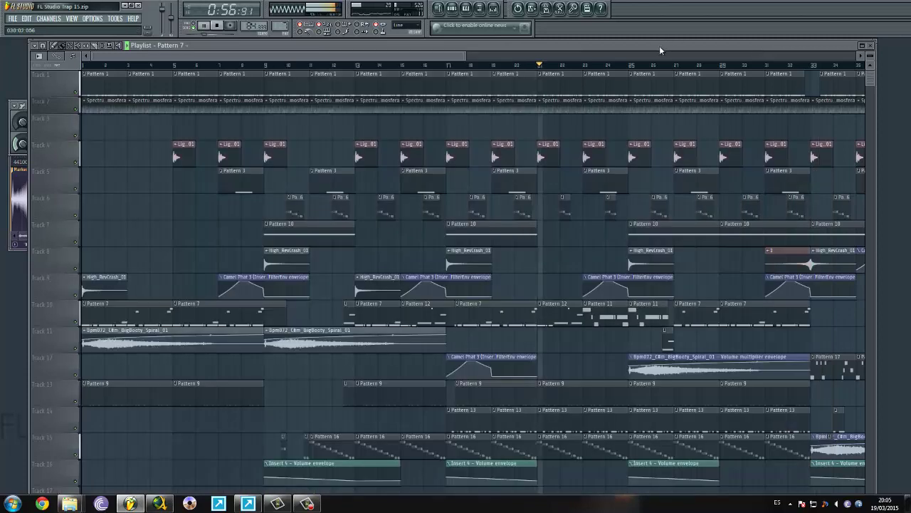
Examine the Massive notes of Pattern 11 and the kick notes of Pattern 9, returning to the playlist.
double_click(597, 323)
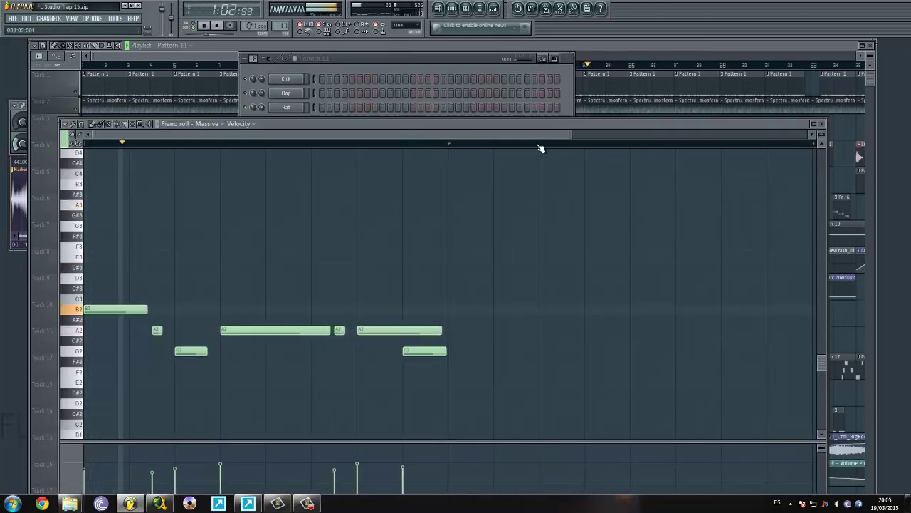
click(598, 43)
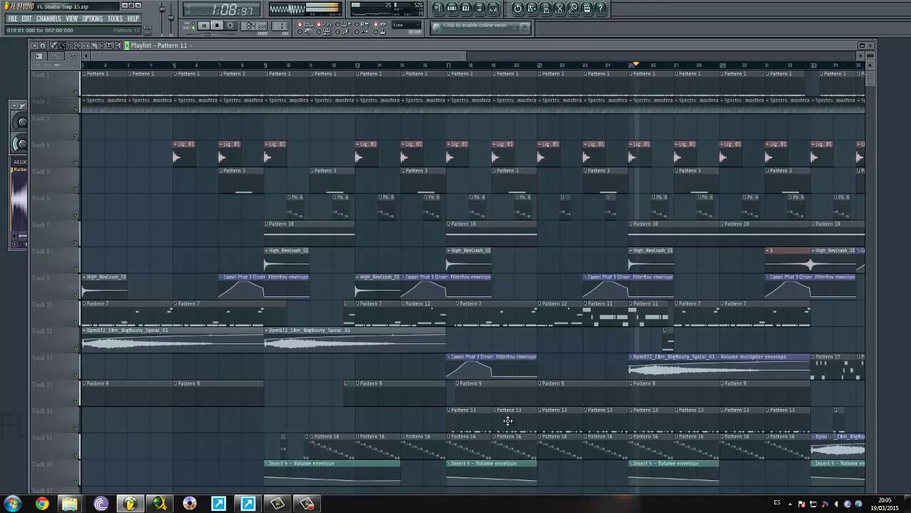
double_click(490, 397)
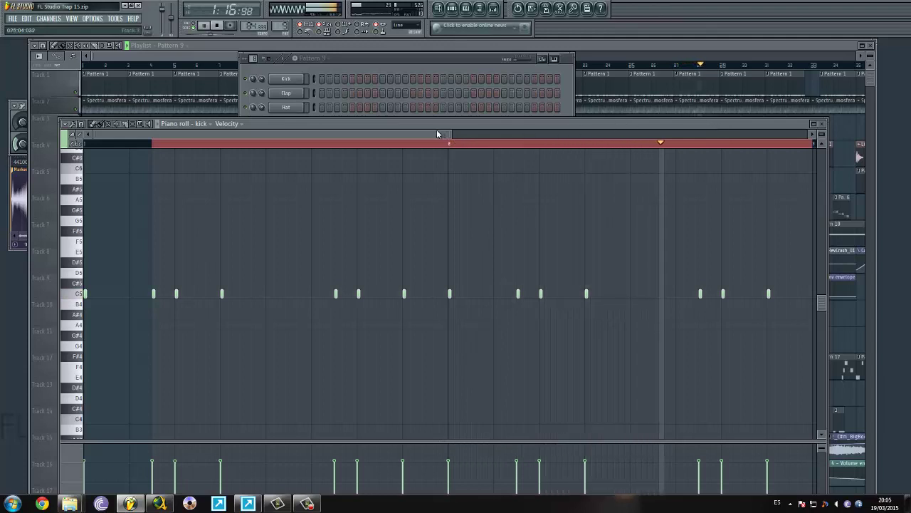
click(642, 45)
Examine Pattern 1's STZ2_Hat_2 notes and its channels during the second half of the song, and return to the playlist.
drag(391, 54, 624, 54)
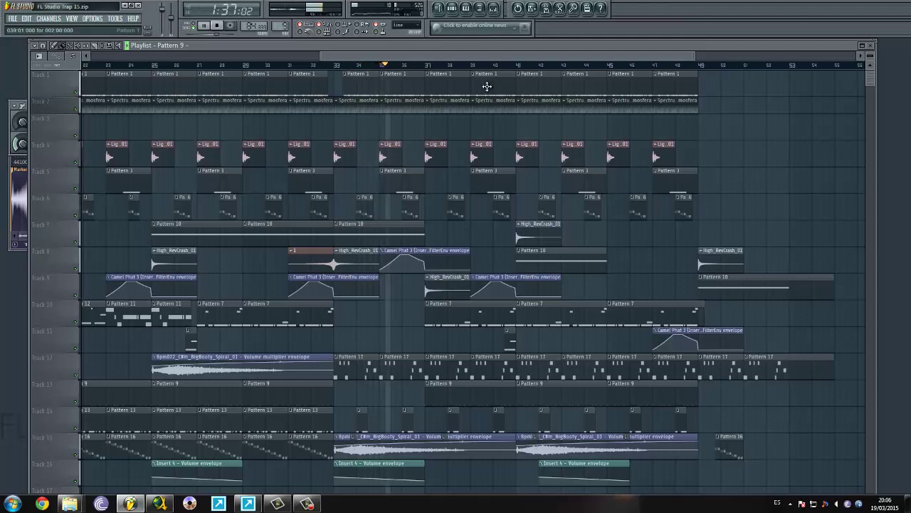
key(F7)
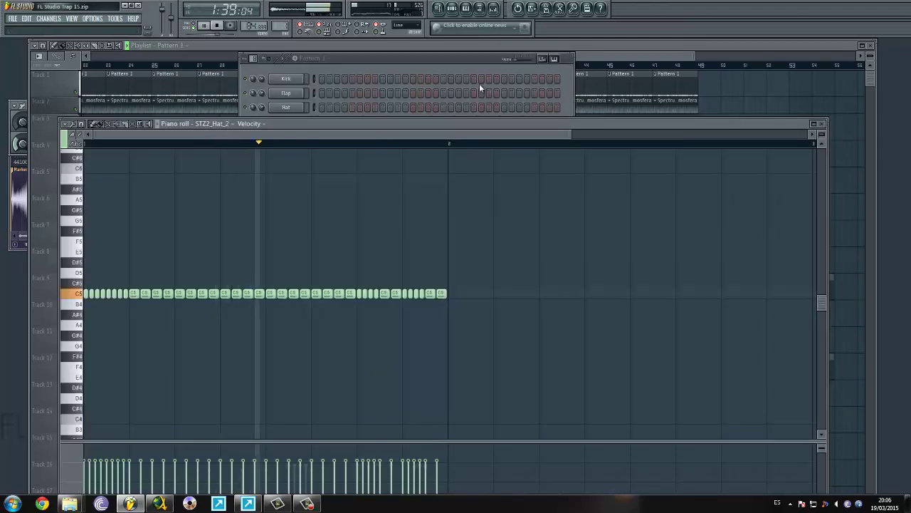
key(F6)
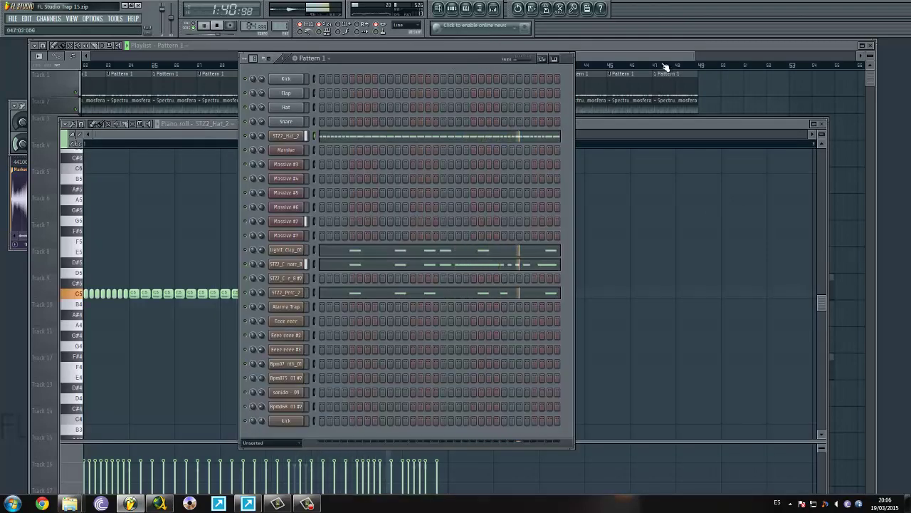
click(616, 44)
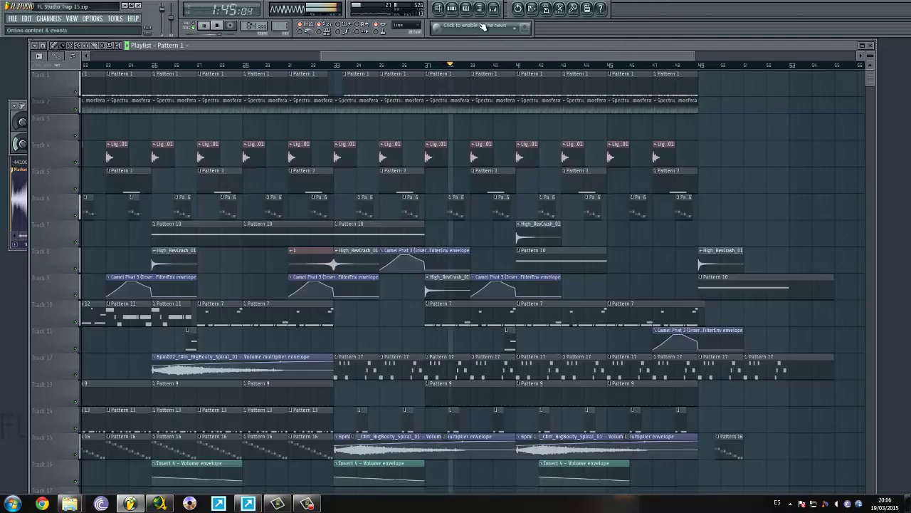
Inspect the FAST MASTER :) and FOR SAFE :) effect slots on the mixer's Master track, and return to the playlist.
key(F9)
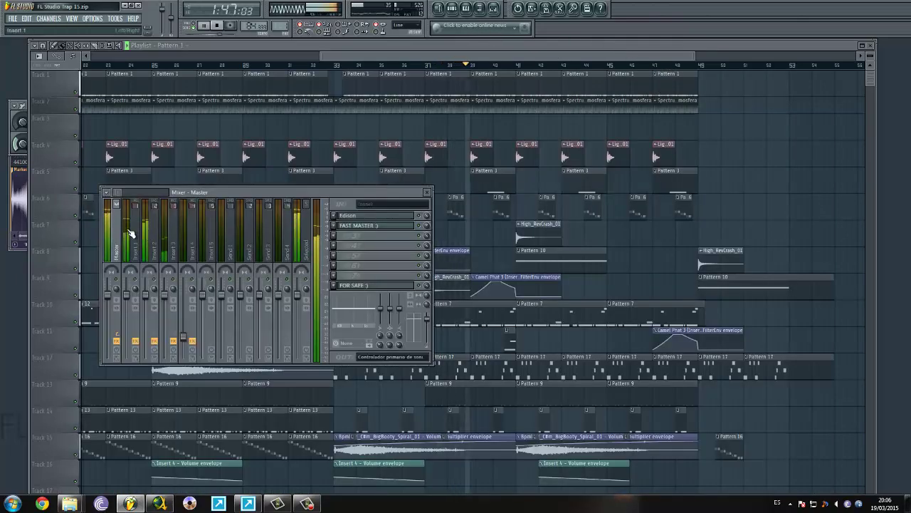
click(357, 226)
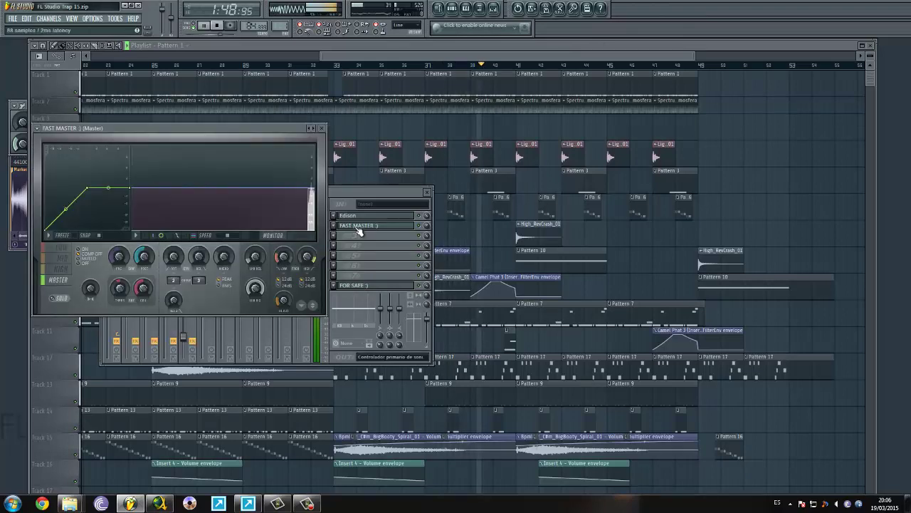
click(388, 285)
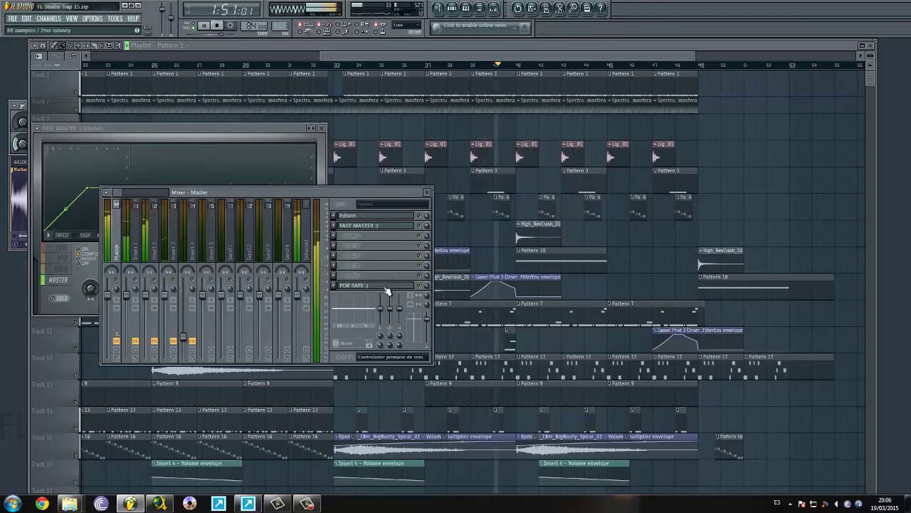
click(438, 44)
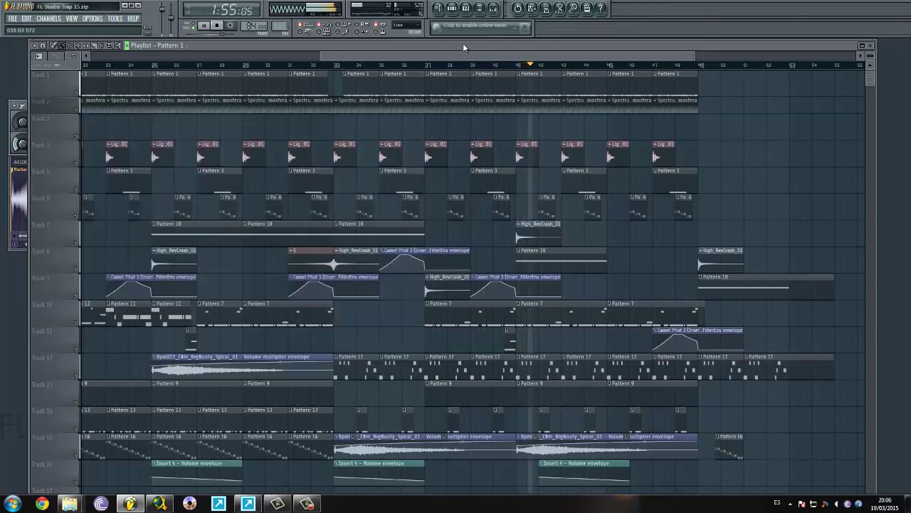